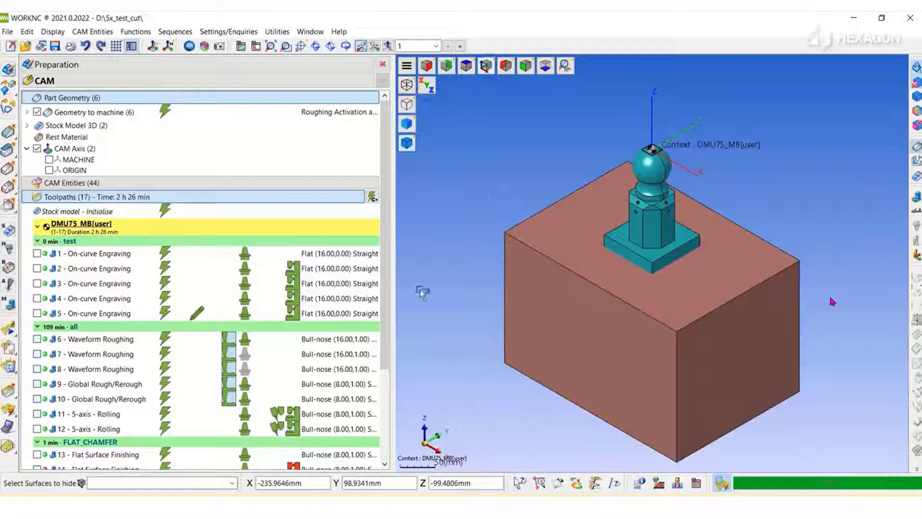
Preview the 5-axis Surface Machining, Profiling, Curve and Rolling strategies for toolpath 6 Waveform Roughing
scroll(387, 265, down, 1)
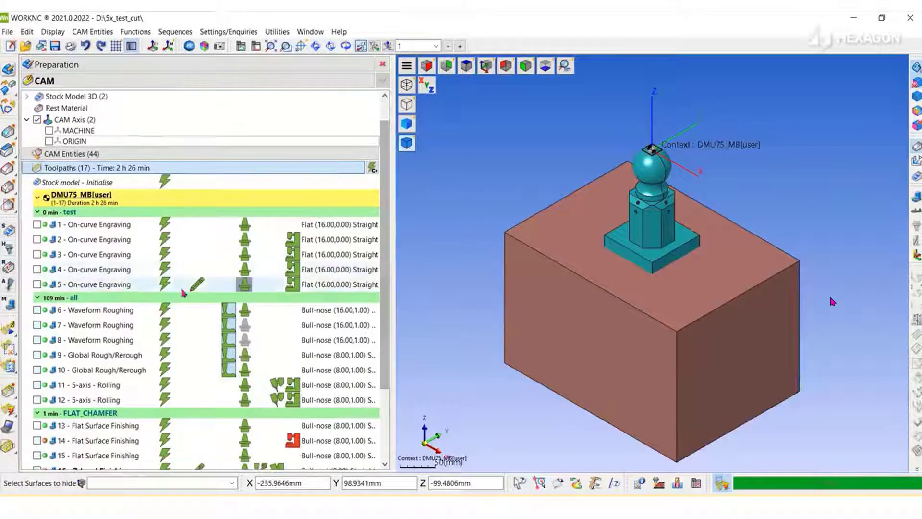
double_click(46, 311)
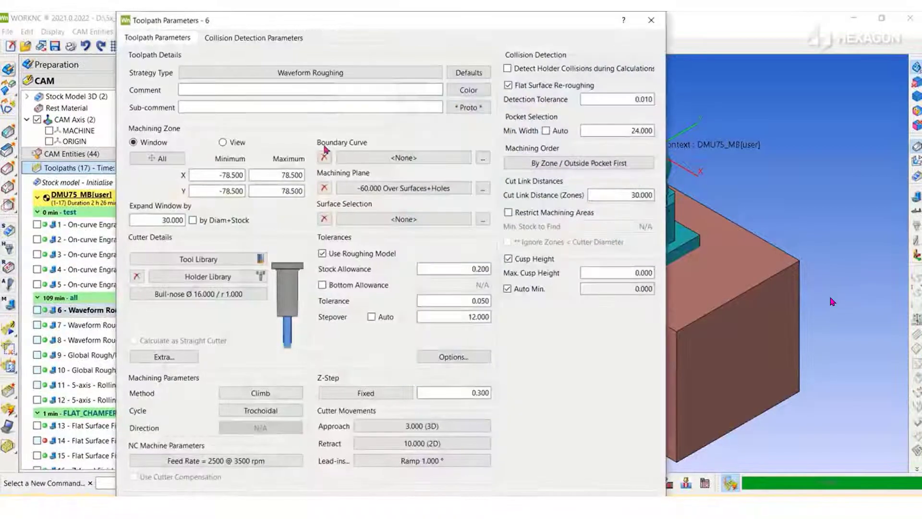
click(336, 75)
click(536, 137)
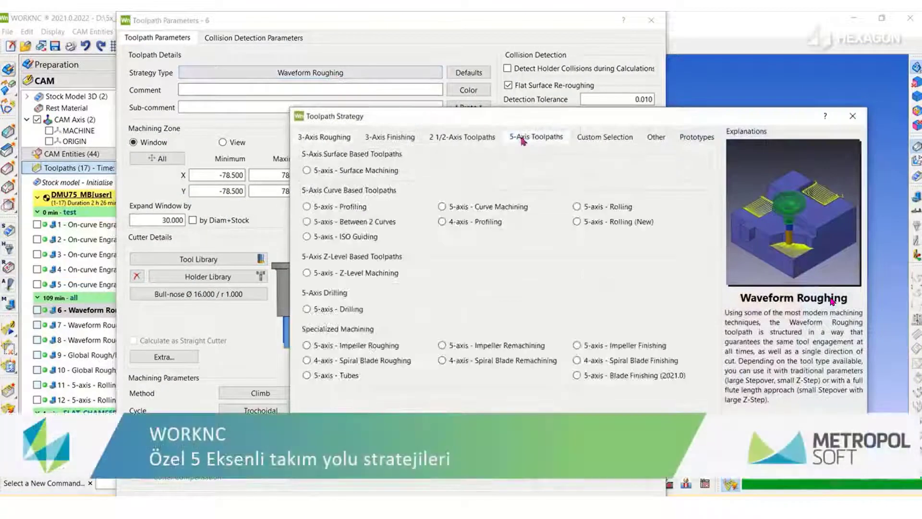
click(349, 175)
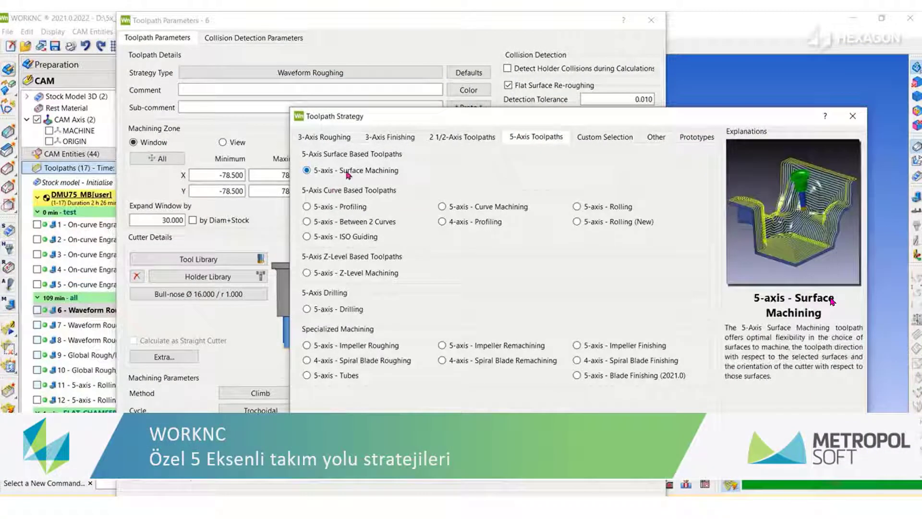
click(345, 208)
click(497, 211)
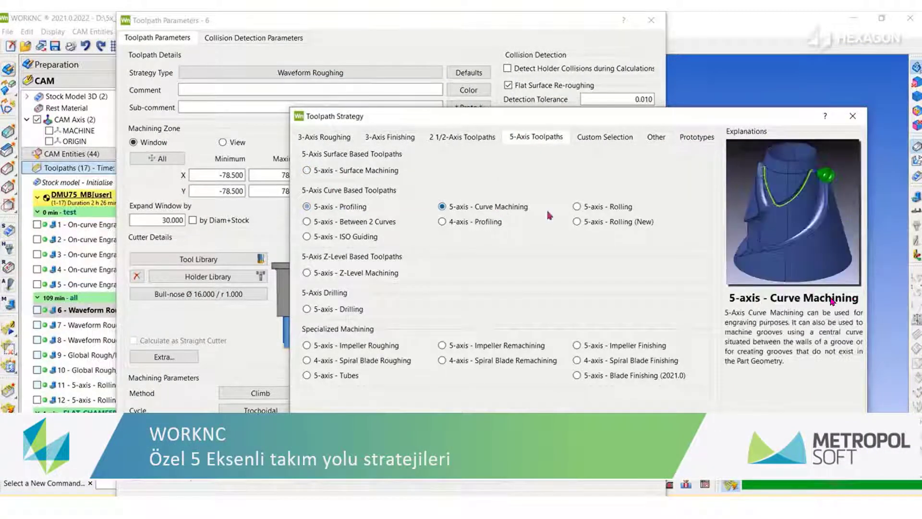
click(583, 207)
click(592, 224)
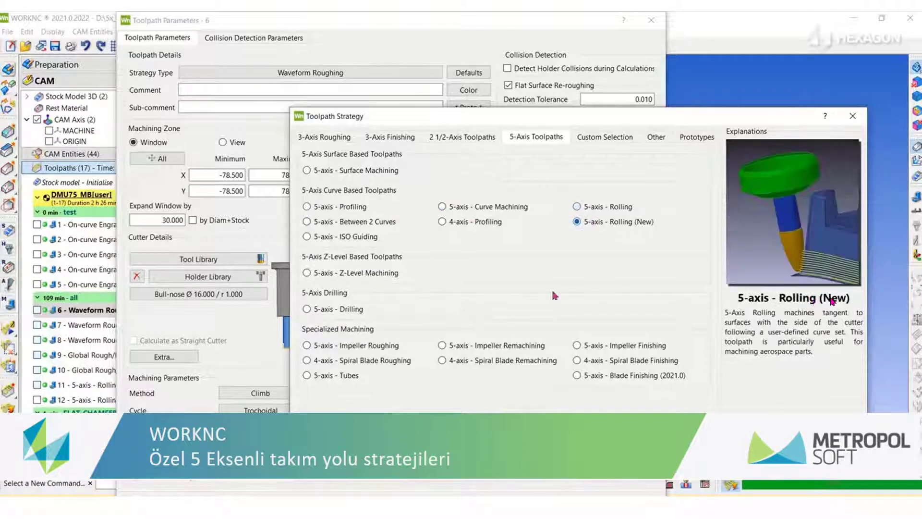
Preview the Impeller and 4-axis Spiral Blade strategies, then leave toolpath 6 as Waveform Roughing
click(471, 349)
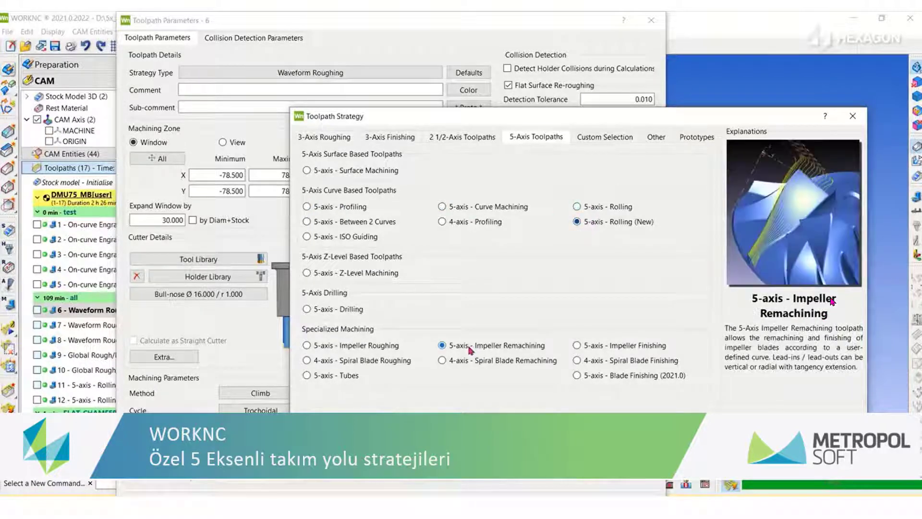
click(595, 347)
click(606, 362)
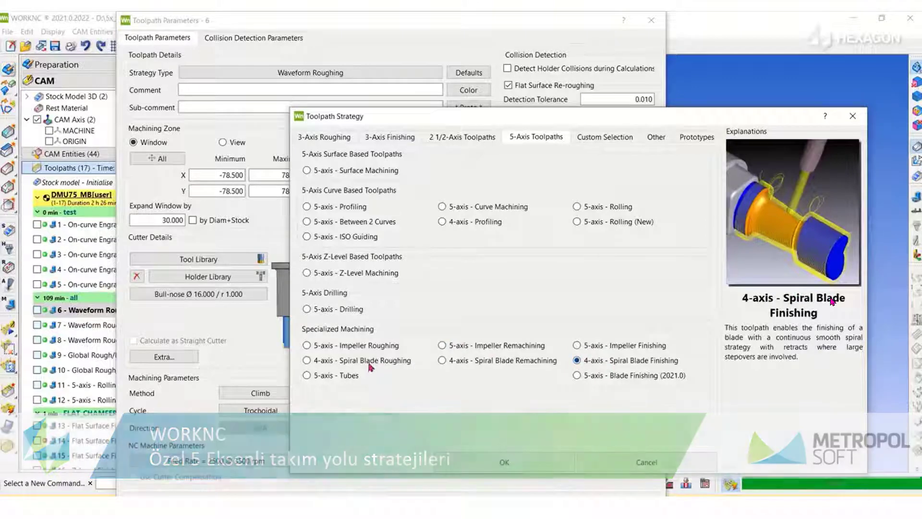
click(370, 366)
click(654, 463)
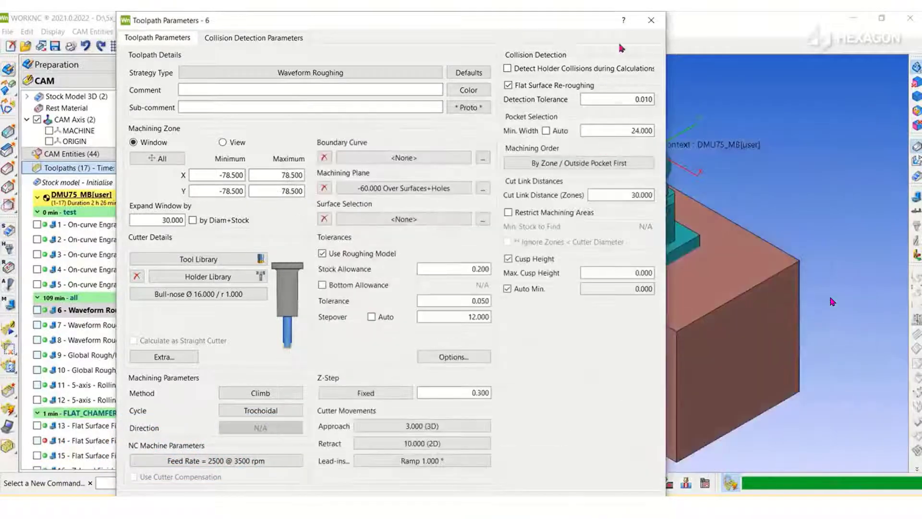
click(653, 25)
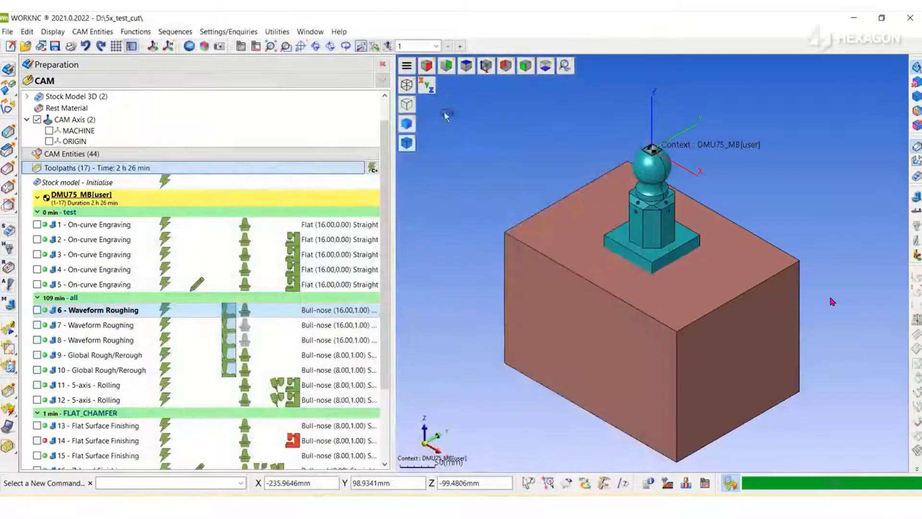
Browse the DMU75_MB context's machine library (dmu50, flexiaxV2, HURCO, MIKRON_UMC500), then close it
right_click(105, 201)
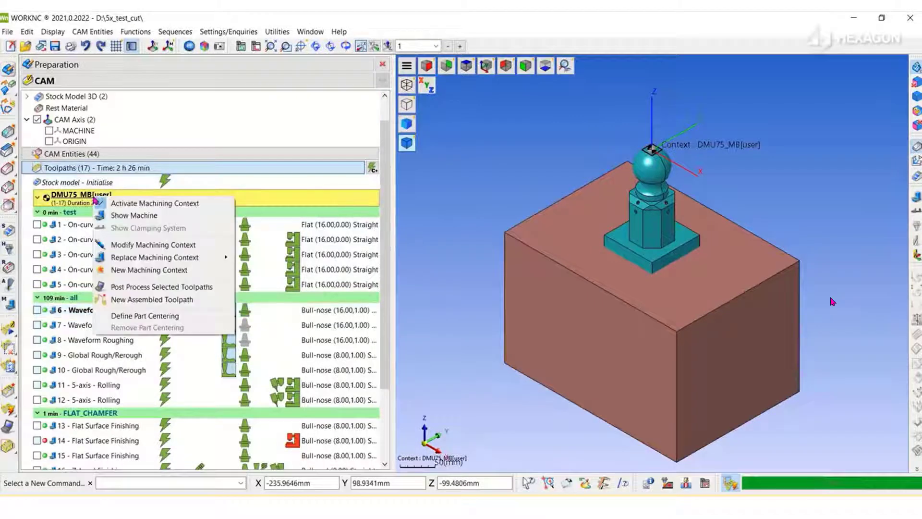
click(133, 249)
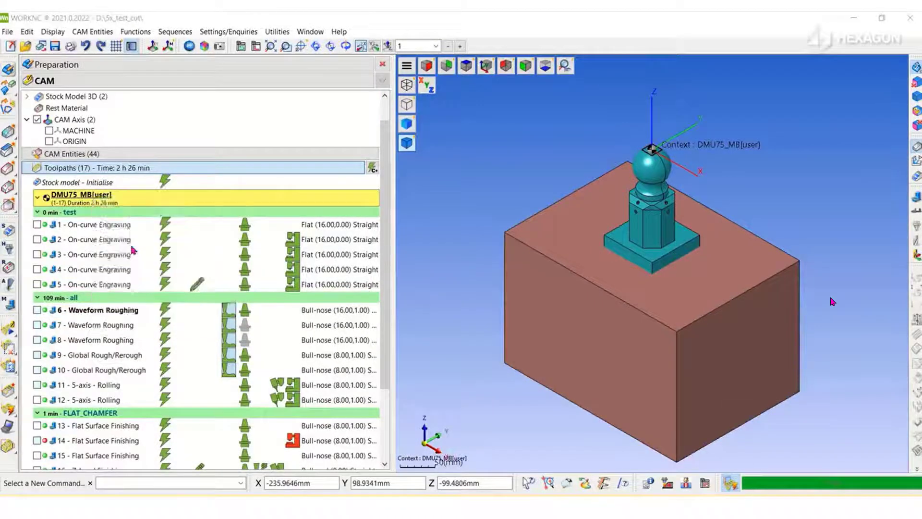
click(47, 109)
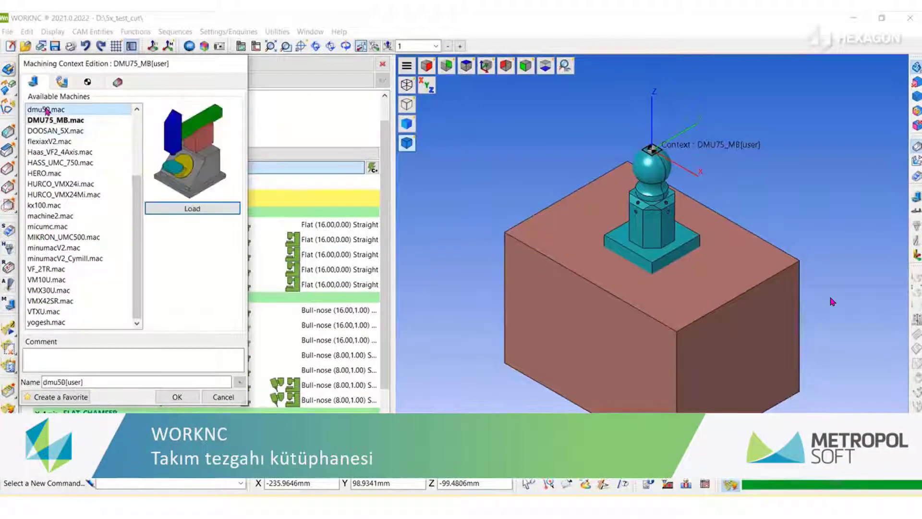
click(48, 121)
click(44, 141)
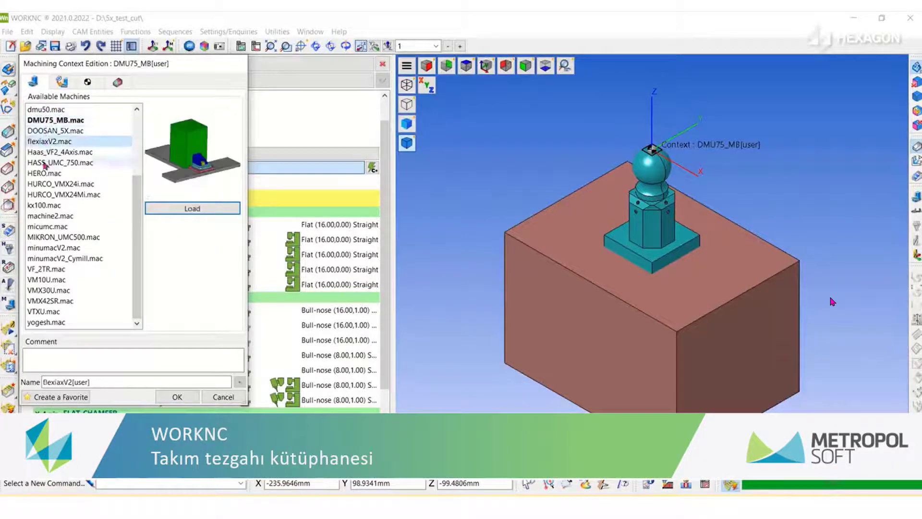
click(48, 184)
click(50, 195)
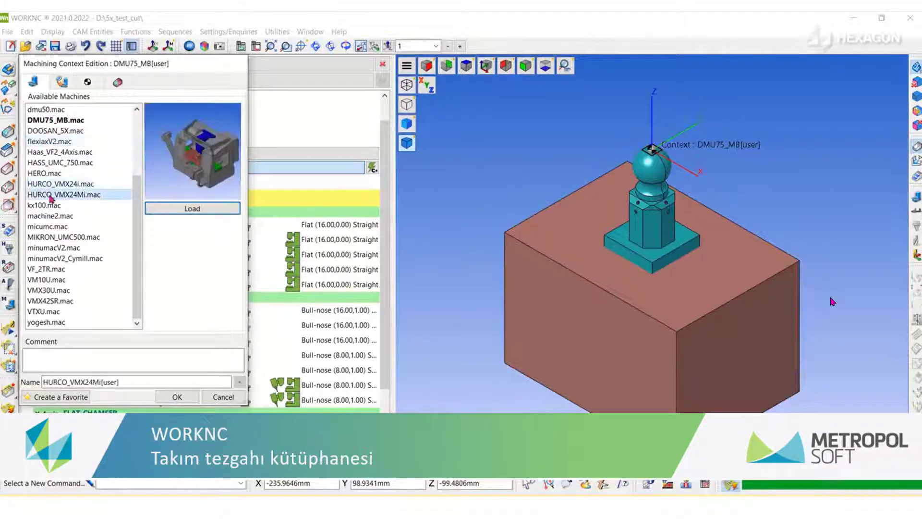
click(51, 238)
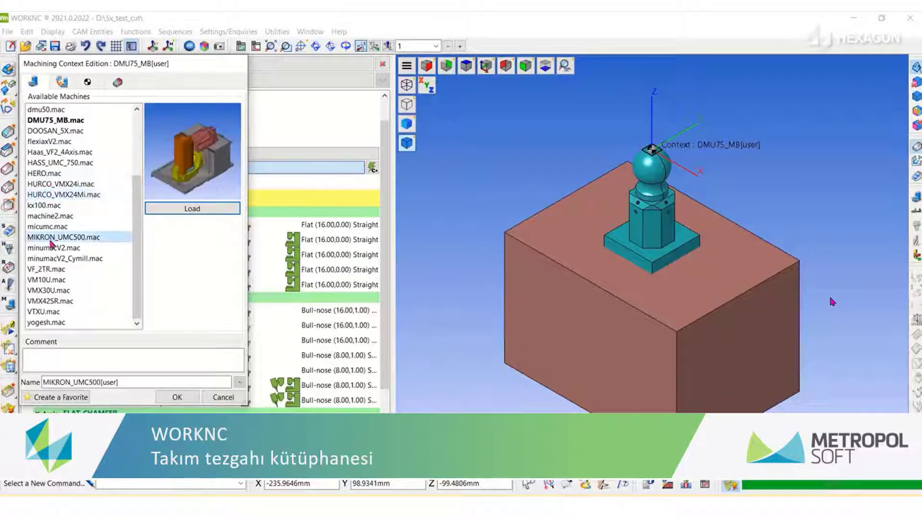
click(224, 398)
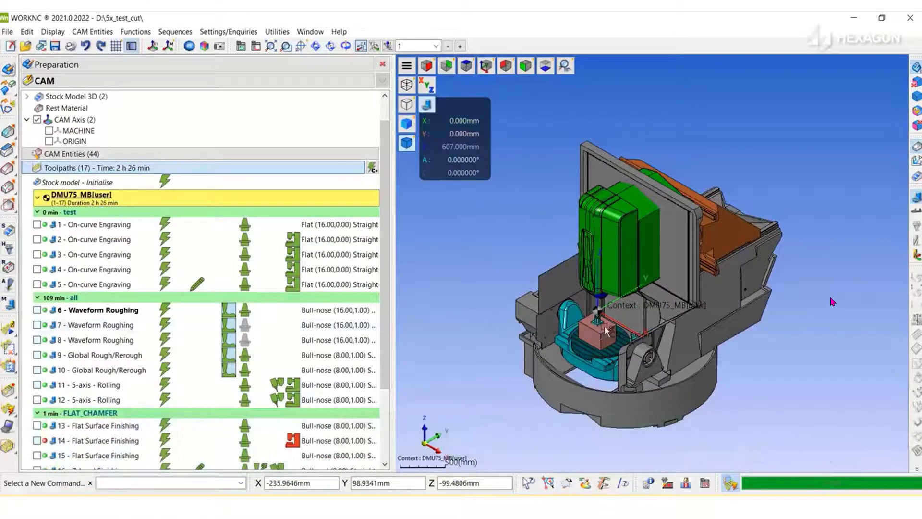
Hide the DMU75_MB machine model, then show it around the stock again
scroll(563, 318, up, 2)
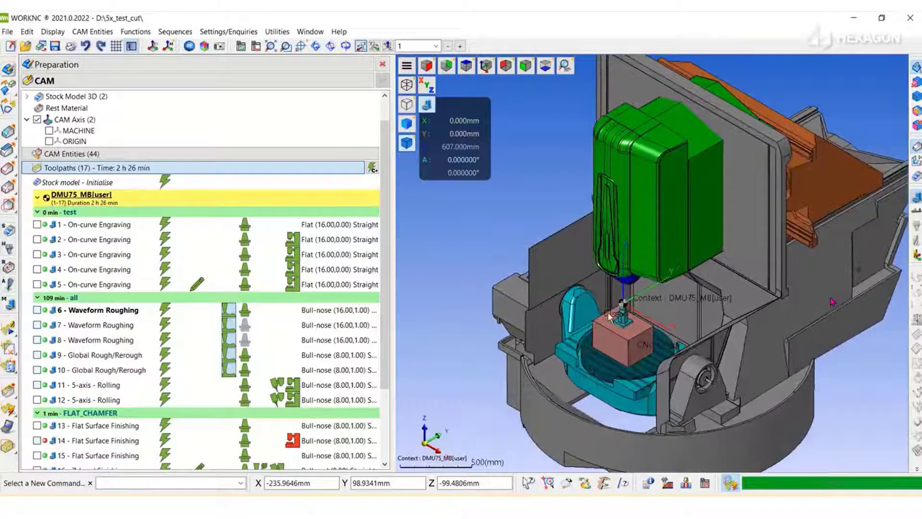
scroll(562, 318, up, 2)
right_click(79, 201)
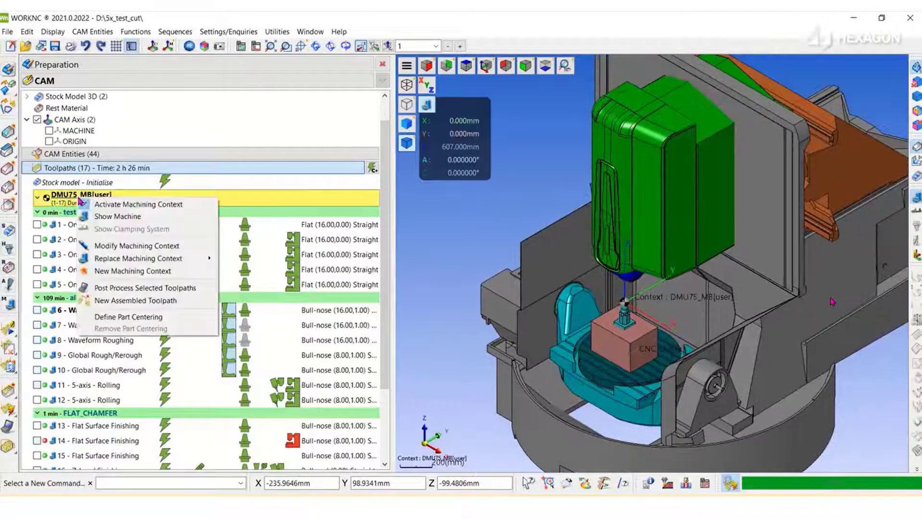
click(117, 216)
right_click(102, 200)
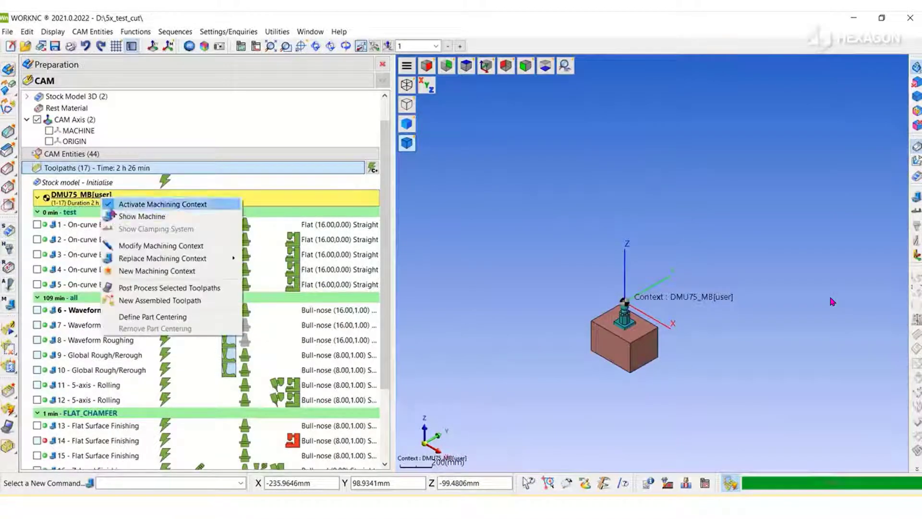
click(120, 220)
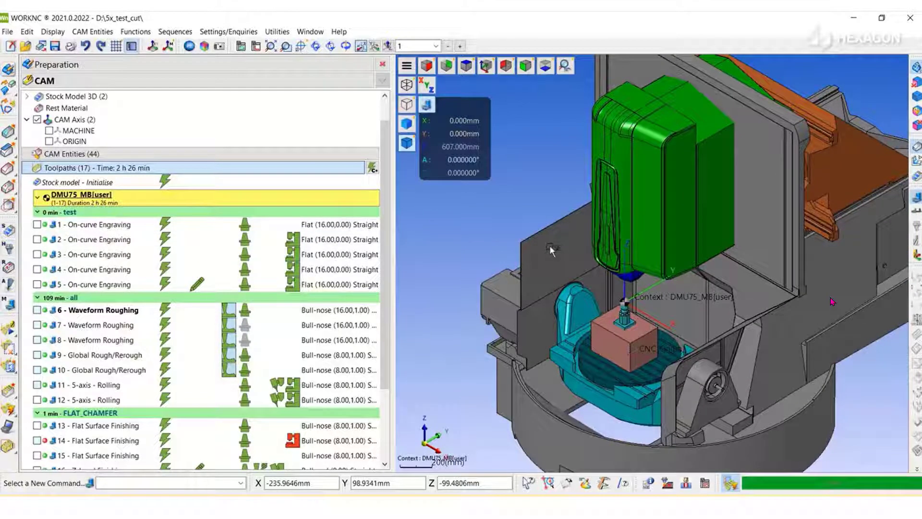
Hide the grey machine enclosure parts and the orange machine part
right_click(552, 250)
click(605, 361)
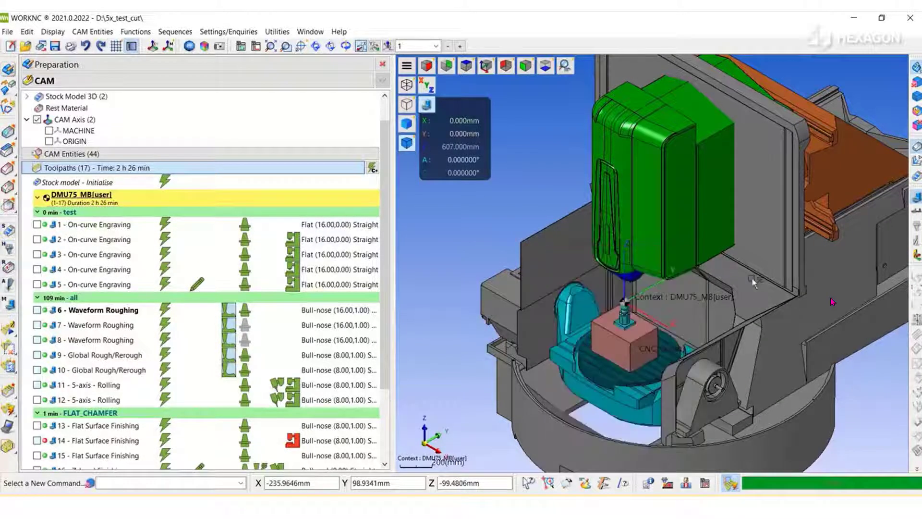
right_click(846, 186)
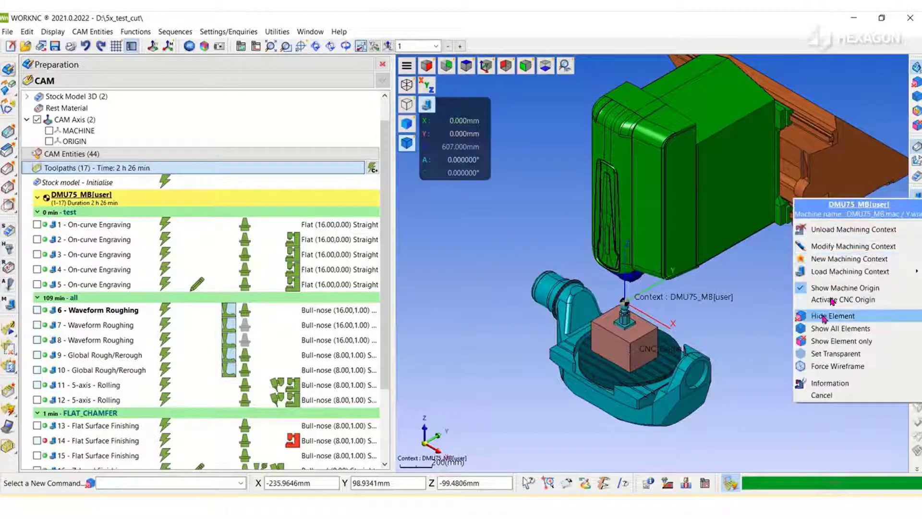
click(768, 315)
scroll(698, 308, up, 2)
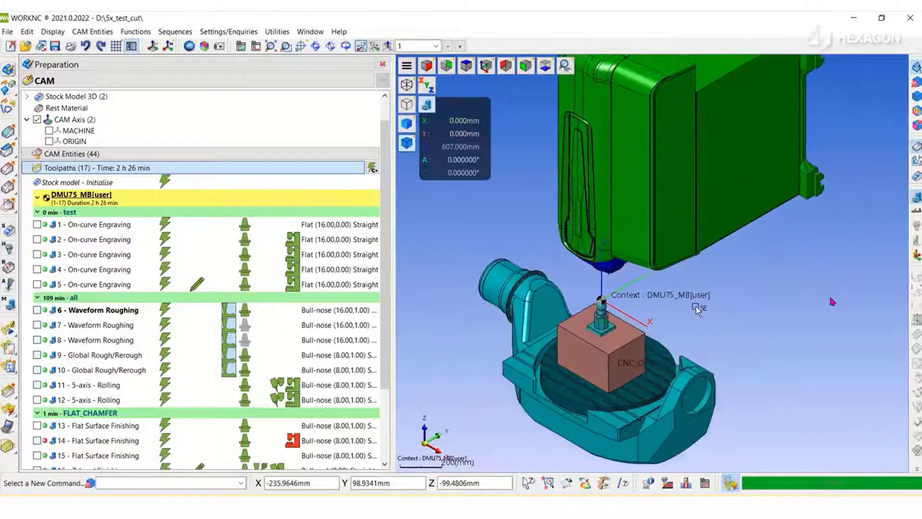
click(38, 225)
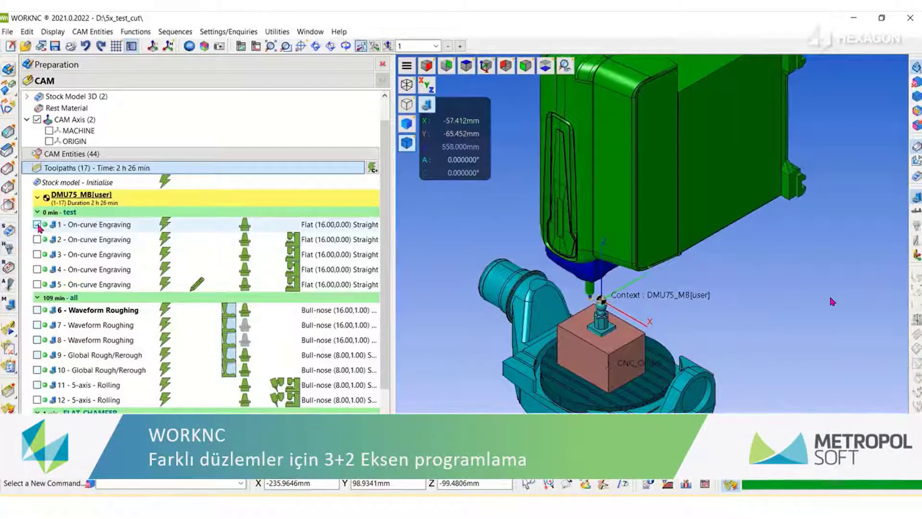
click(37, 310)
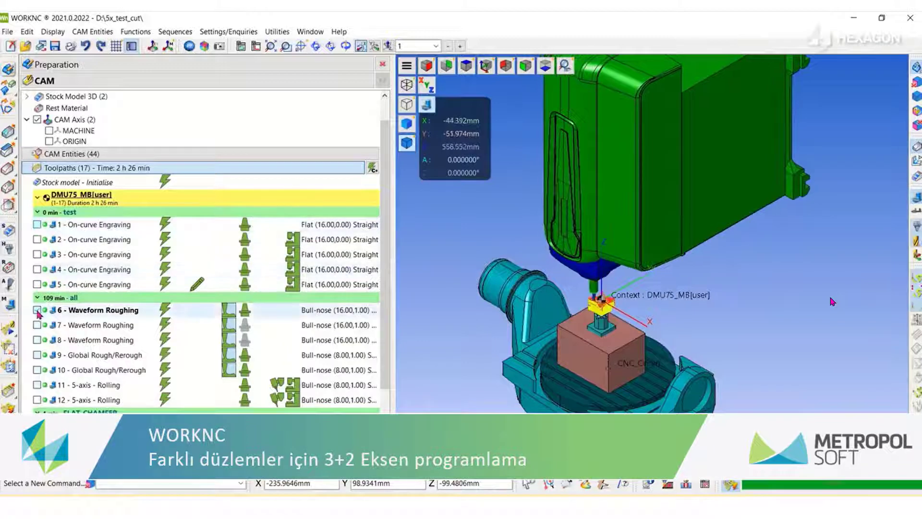
scroll(547, 395, up, 2)
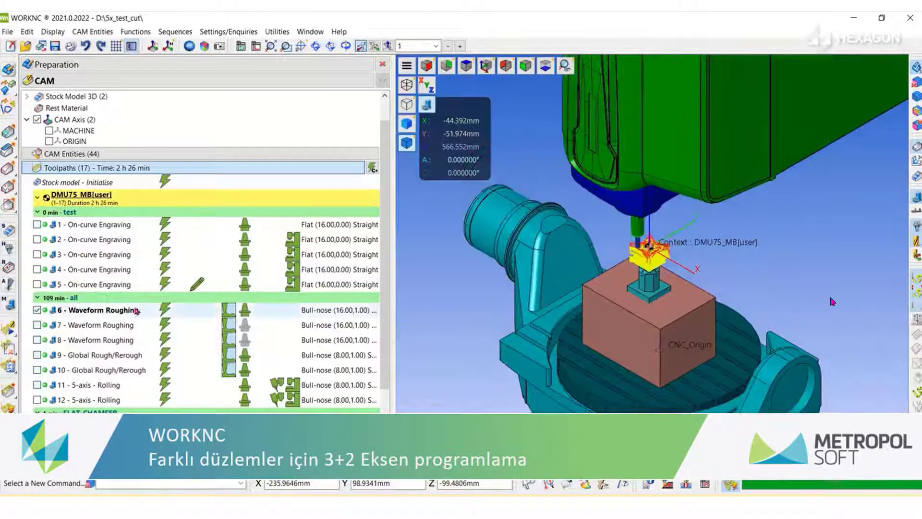
right_click(106, 315)
click(167, 144)
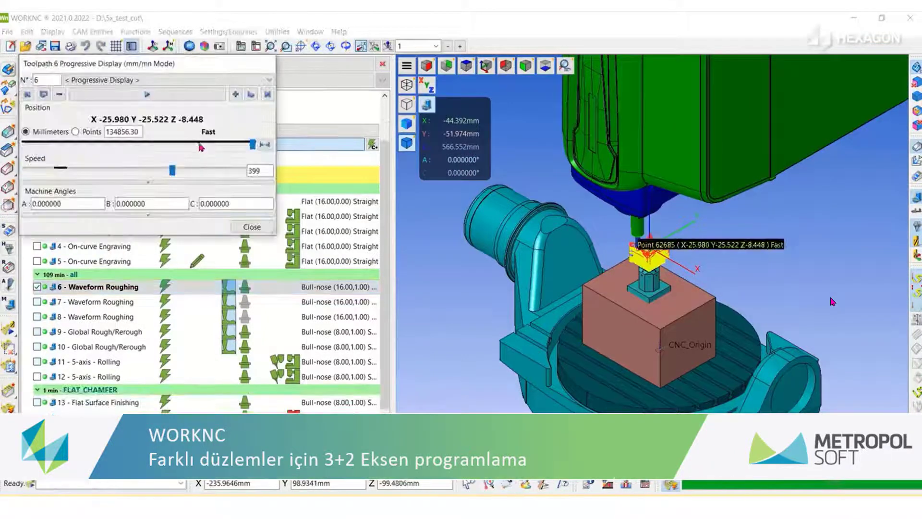
click(153, 99)
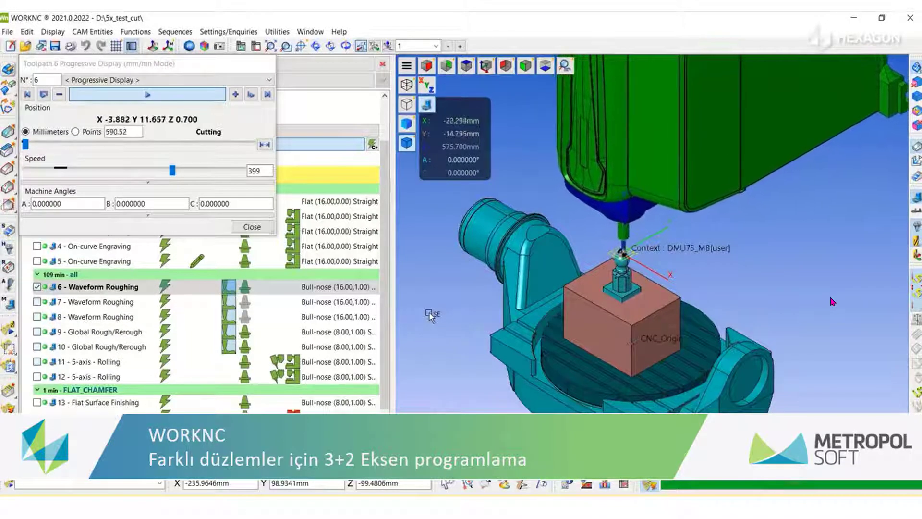
click(252, 227)
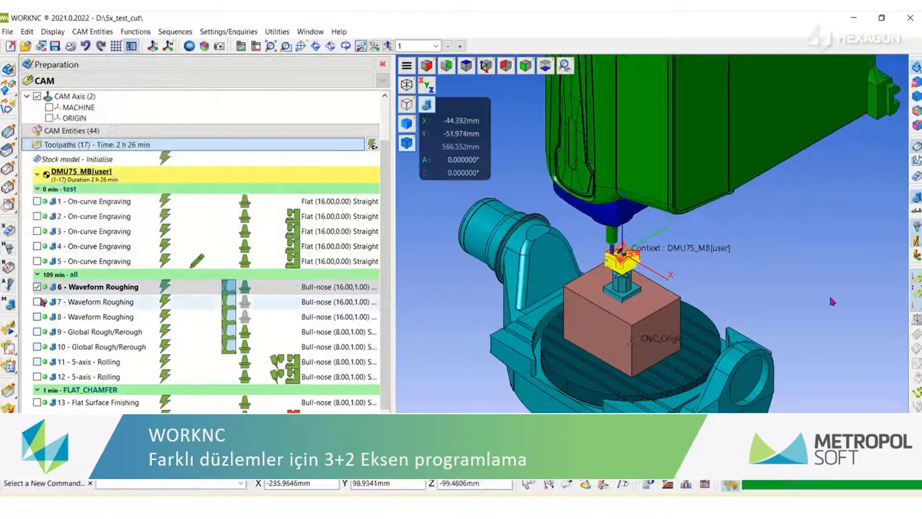
click(37, 302)
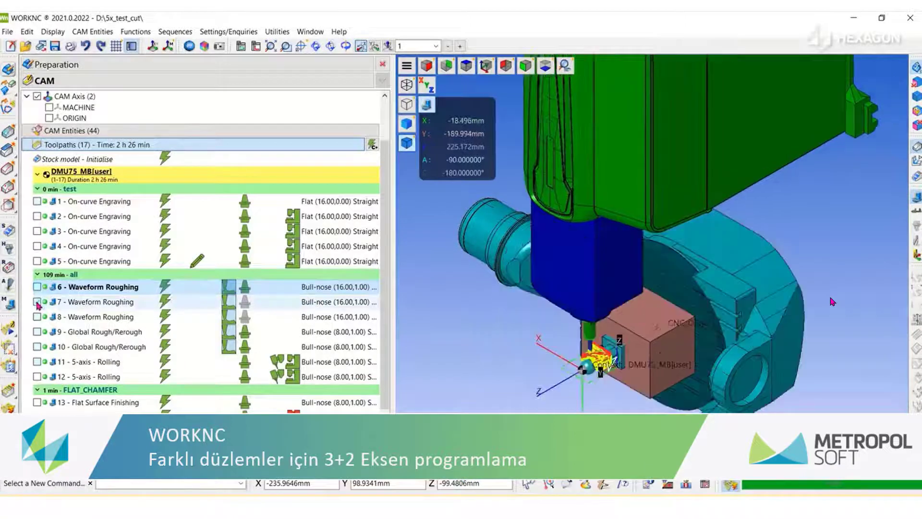
click(37, 317)
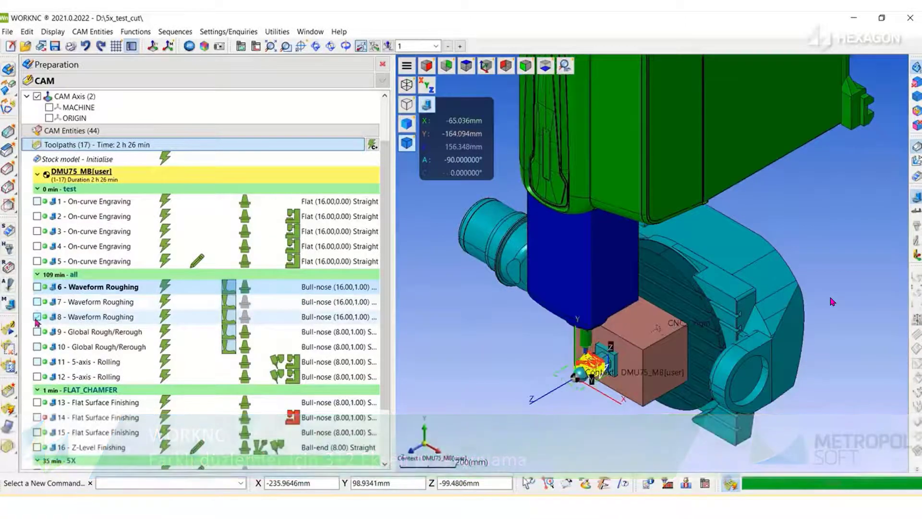
click(37, 331)
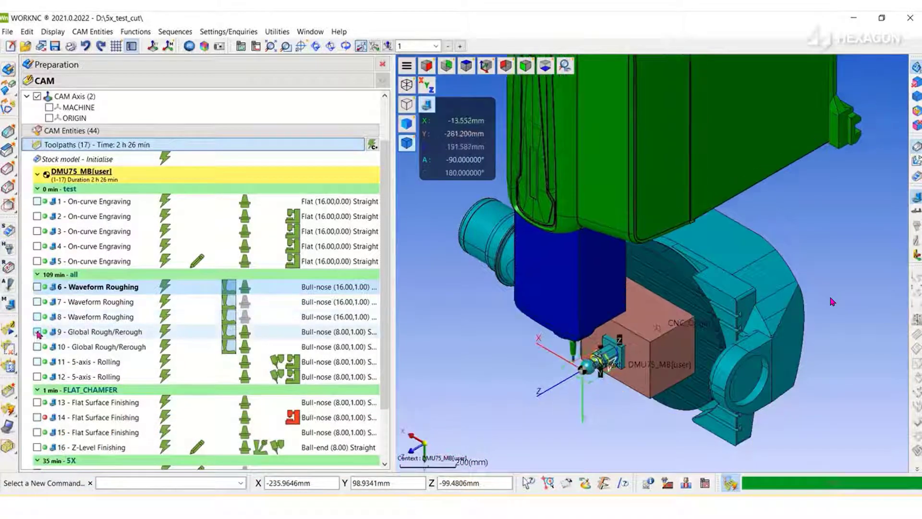
click(37, 316)
click(37, 301)
click(37, 287)
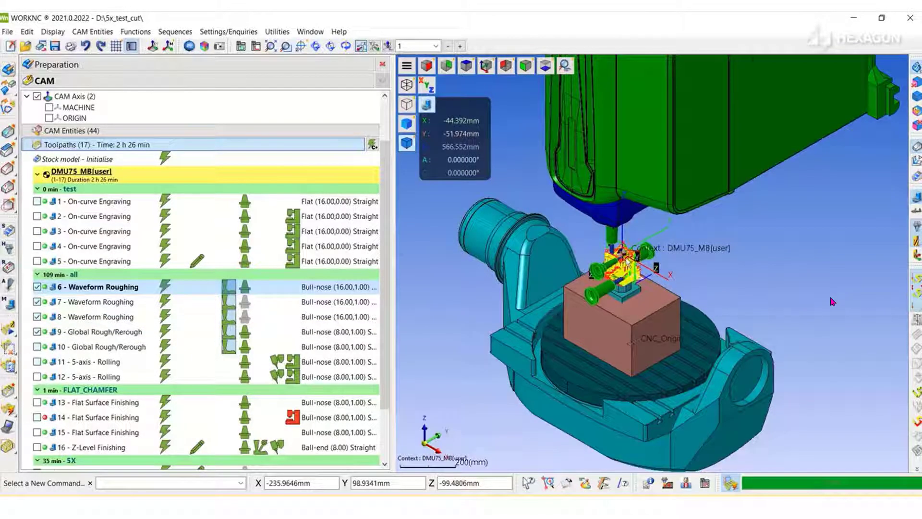
scroll(832, 301, up, 3)
scroll(832, 301, up, 2)
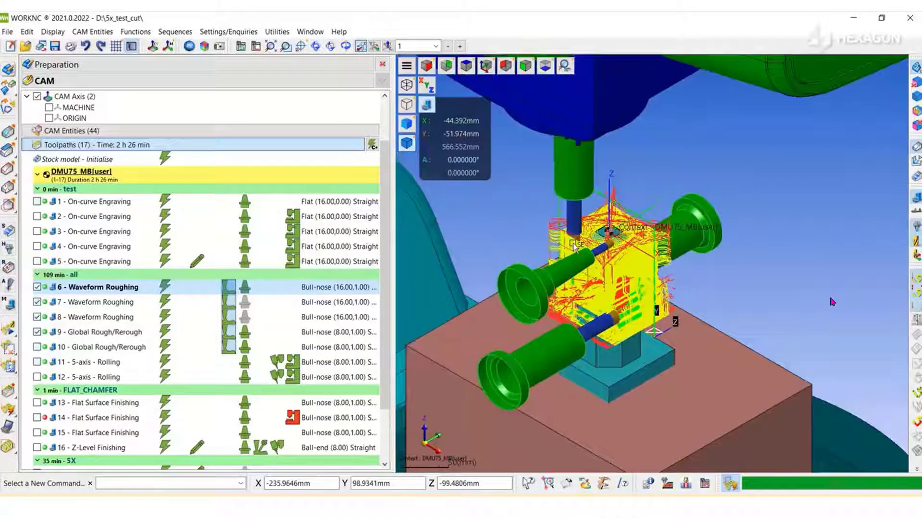
scroll(574, 246, down, 2)
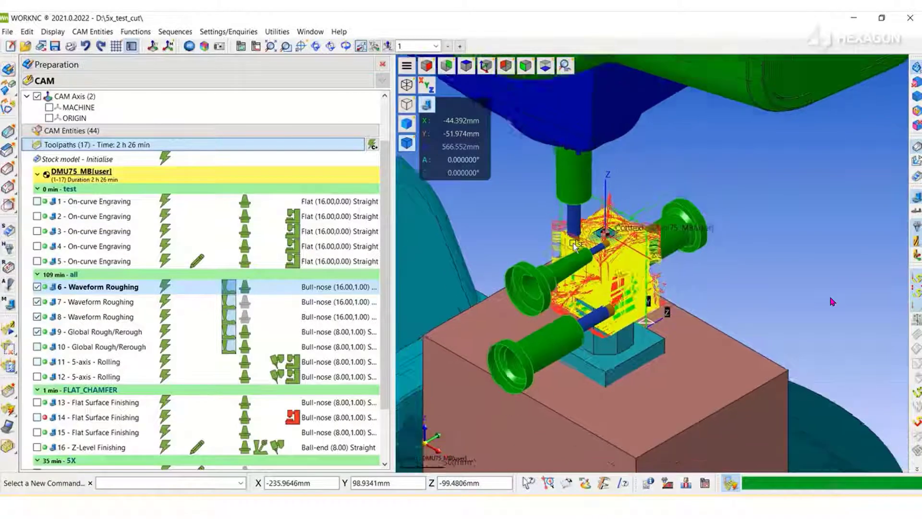
scroll(574, 246, down, 3)
click(493, 69)
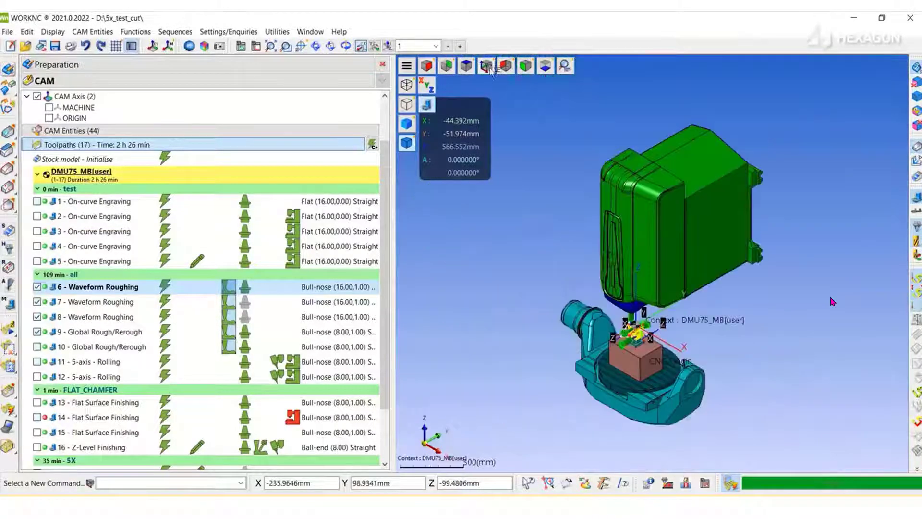
click(37, 287)
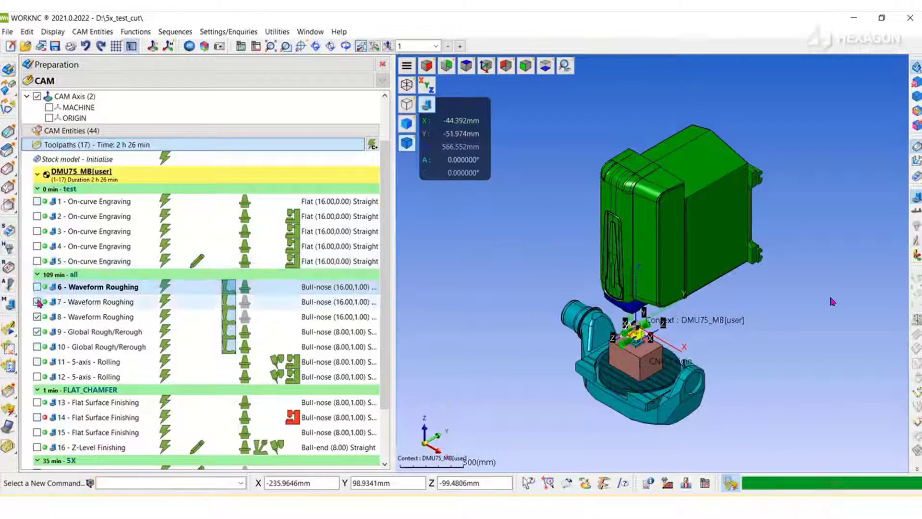
click(37, 316)
click(37, 332)
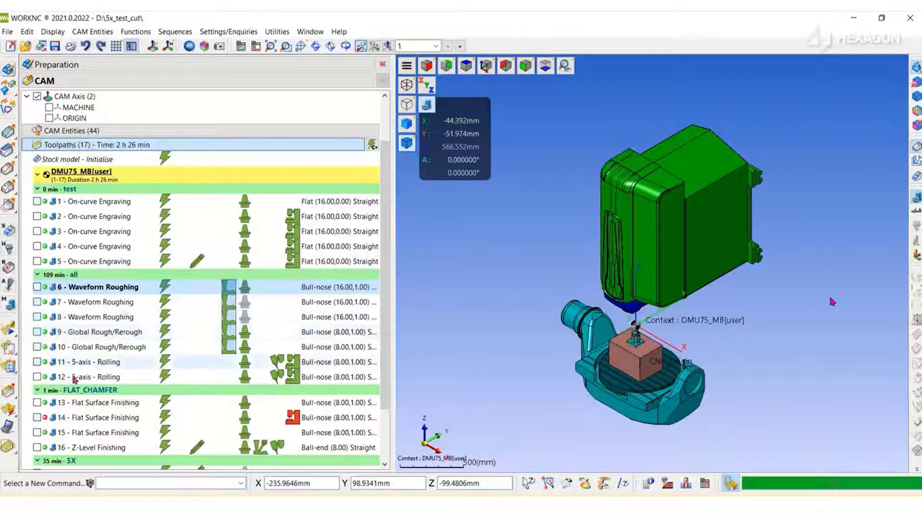
click(96, 450)
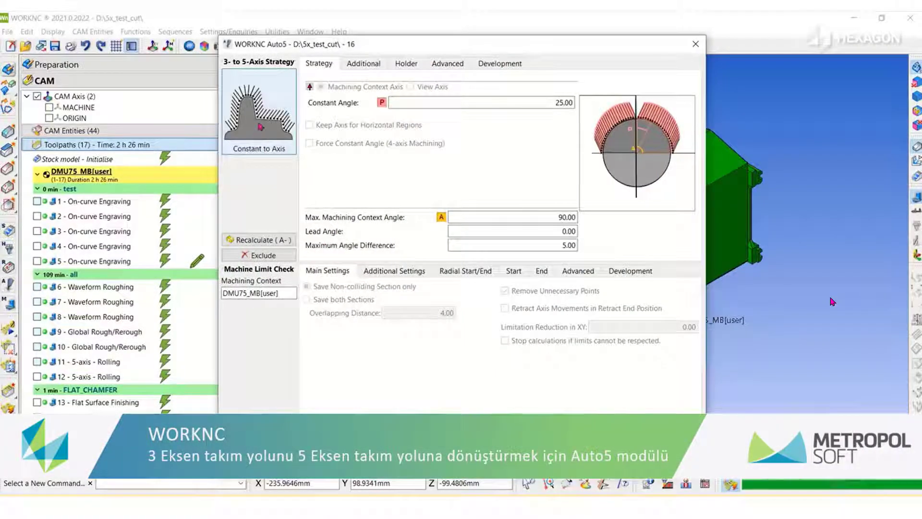
Review the Auto5 strategy choices for toolpath 16 and move them aside to see the settings
click(259, 110)
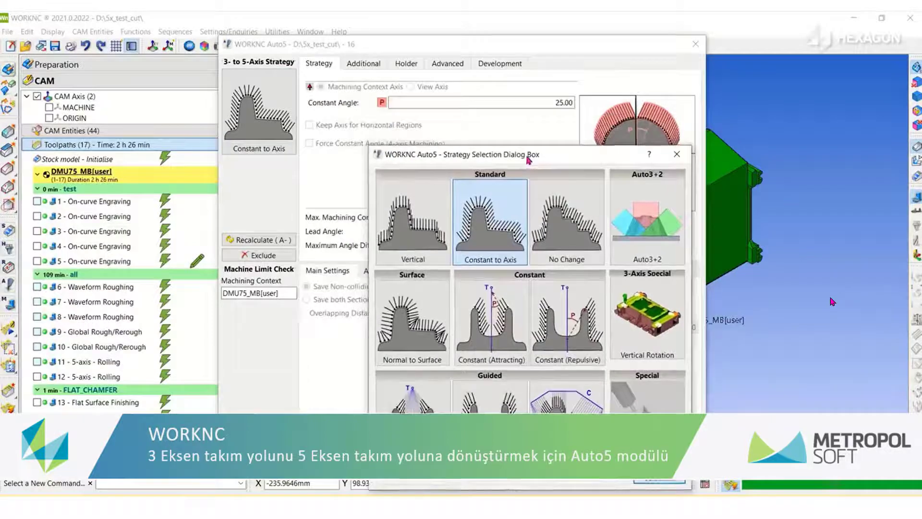
drag(462, 98, 267, 124)
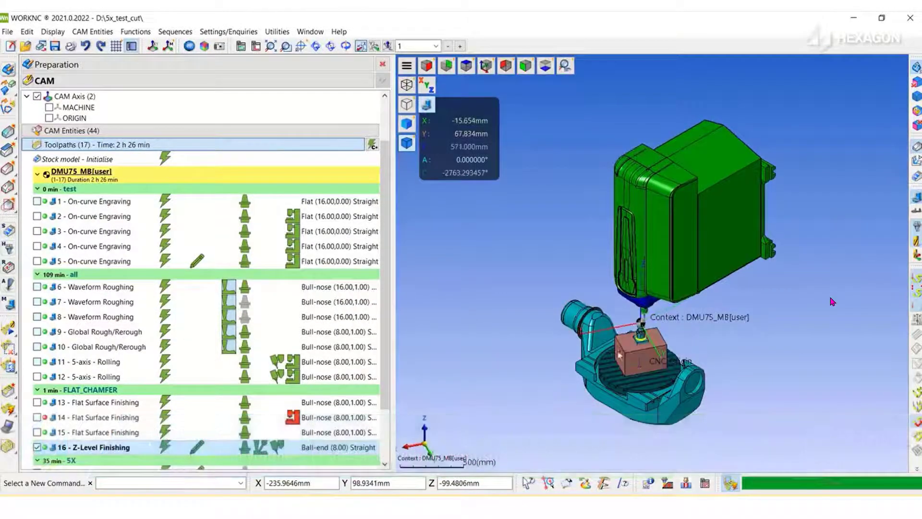
Jump the machine to a point on toolpath 16 and open its step-by-step simulation
scroll(832, 302, up, 1)
scroll(833, 302, up, 1)
scroll(832, 301, up, 1)
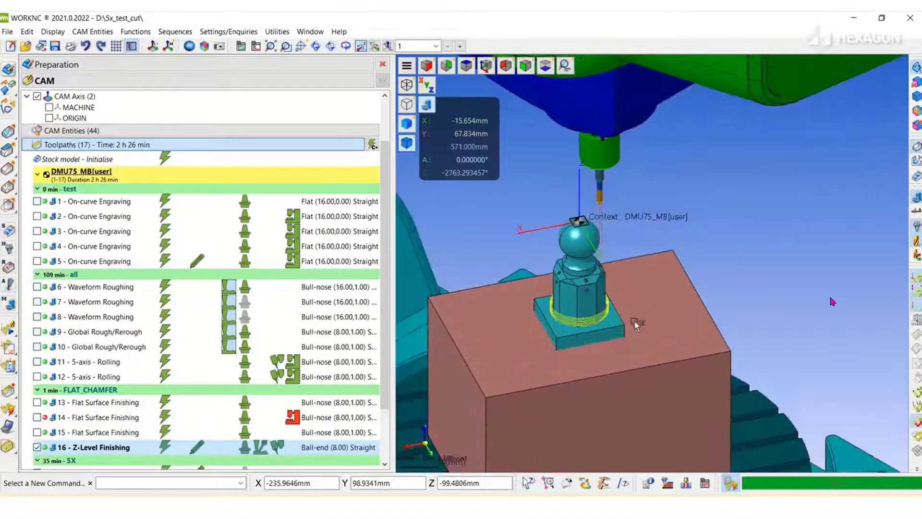
click(608, 306)
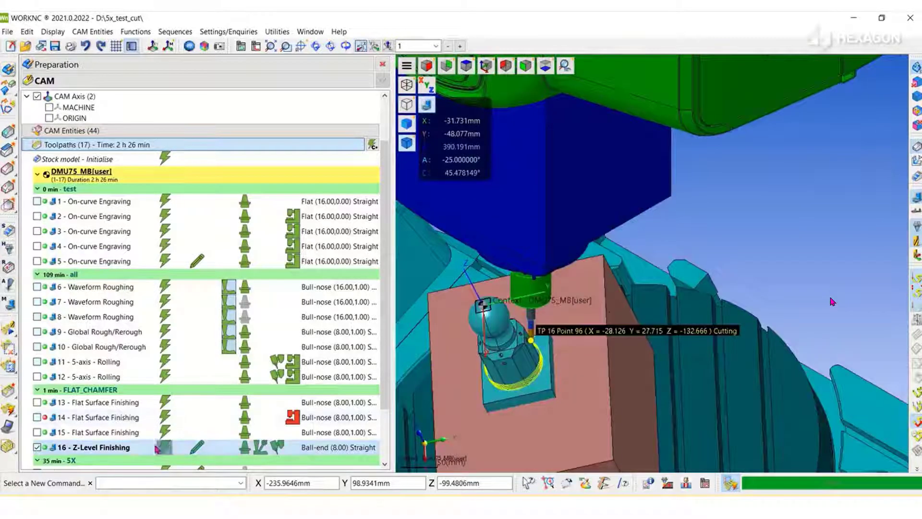
right_click(128, 449)
click(176, 260)
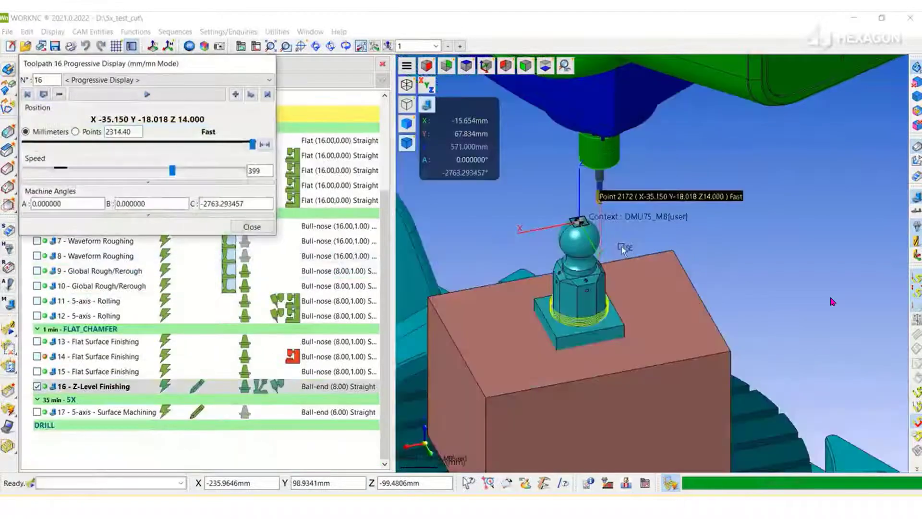
Play the toolpath 16 simulation and zoom in on the tool cutting the part
click(147, 95)
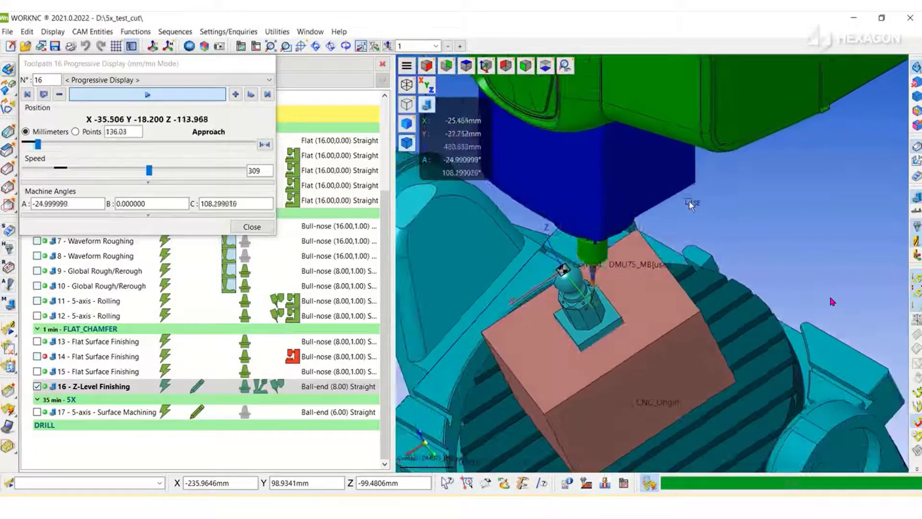
scroll(673, 197, down, 5)
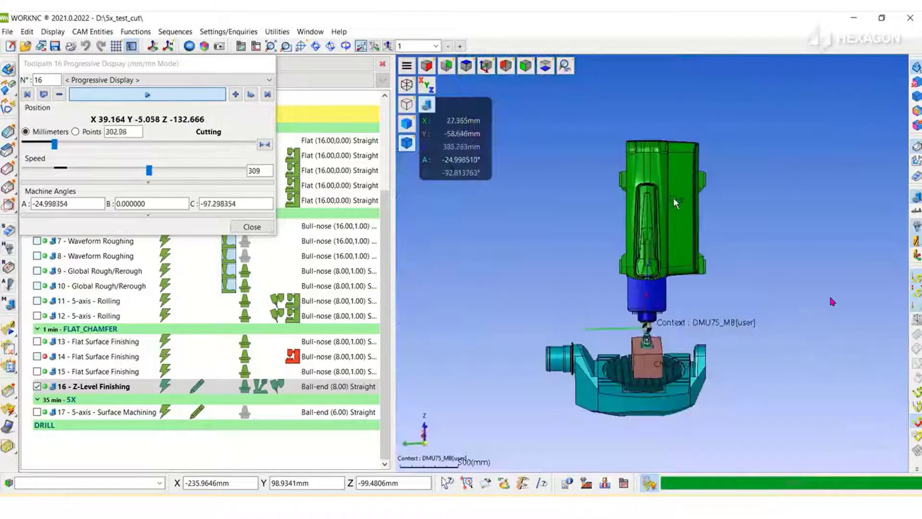
scroll(667, 221, up, 2)
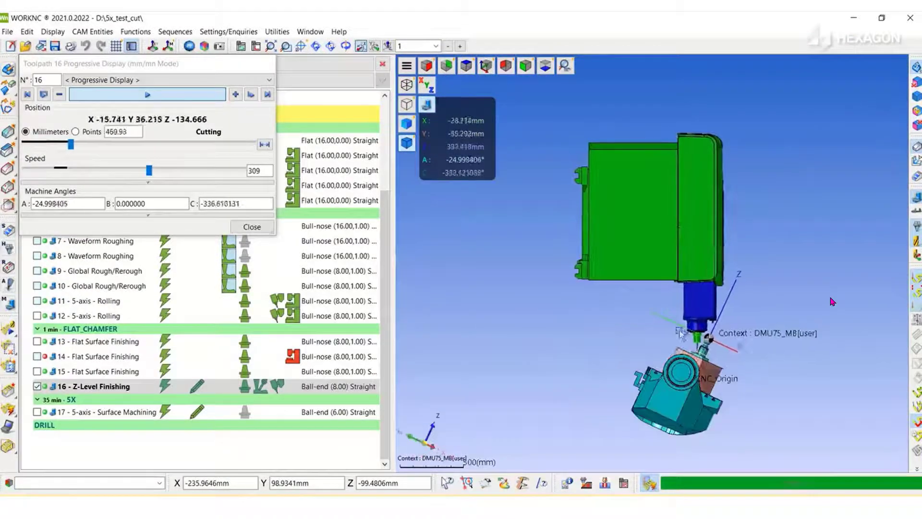
scroll(666, 221, up, 2)
scroll(667, 221, up, 2)
scroll(667, 221, up, 1)
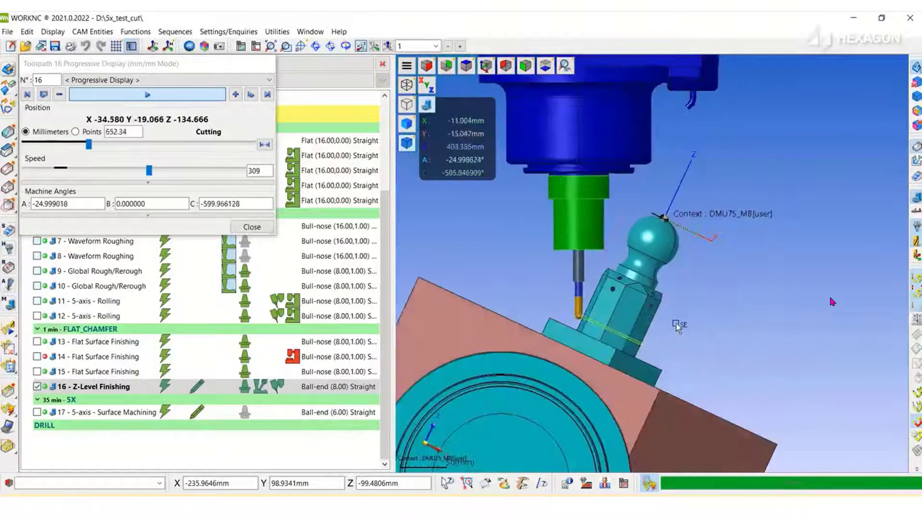
scroll(677, 324, up, 1)
scroll(639, 319, up, 1)
scroll(596, 312, up, 2)
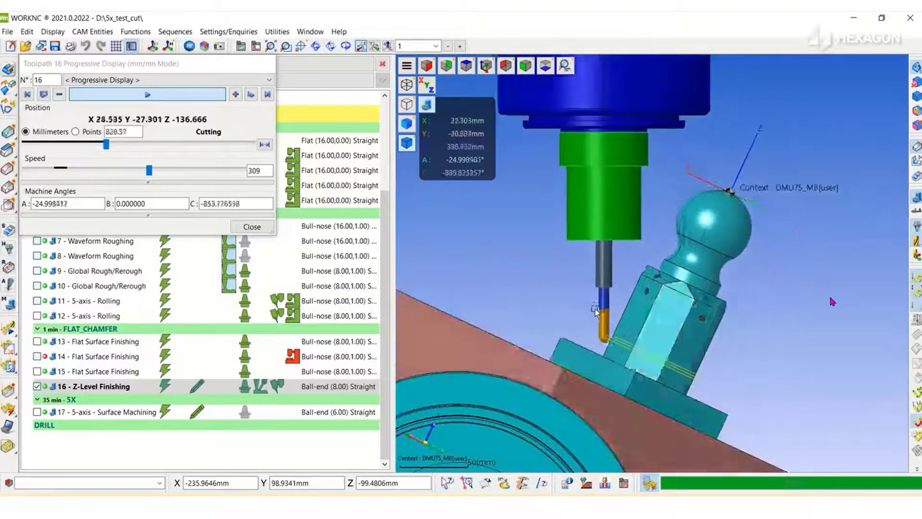
scroll(552, 253, up, 1)
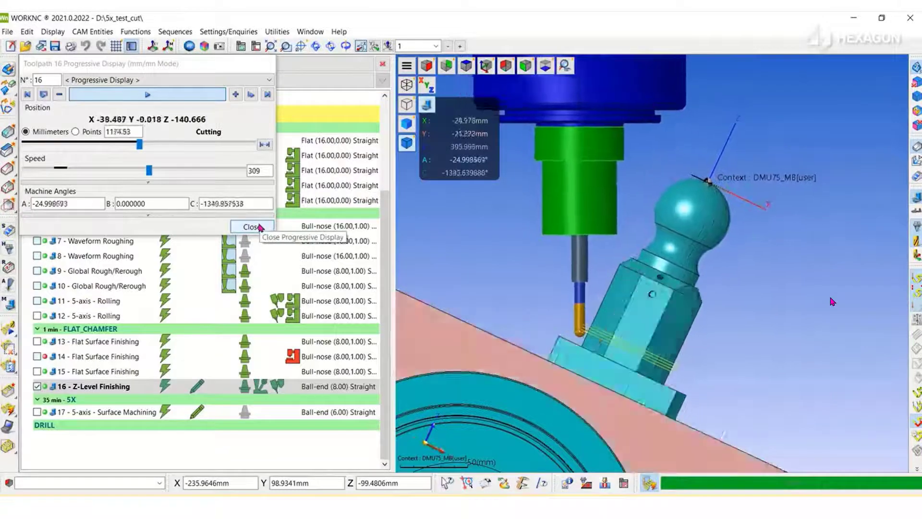
Close the toolpath 16 simulation, then simulate Flat Surface Finishing toolpath 14 and replay it from the start
click(258, 228)
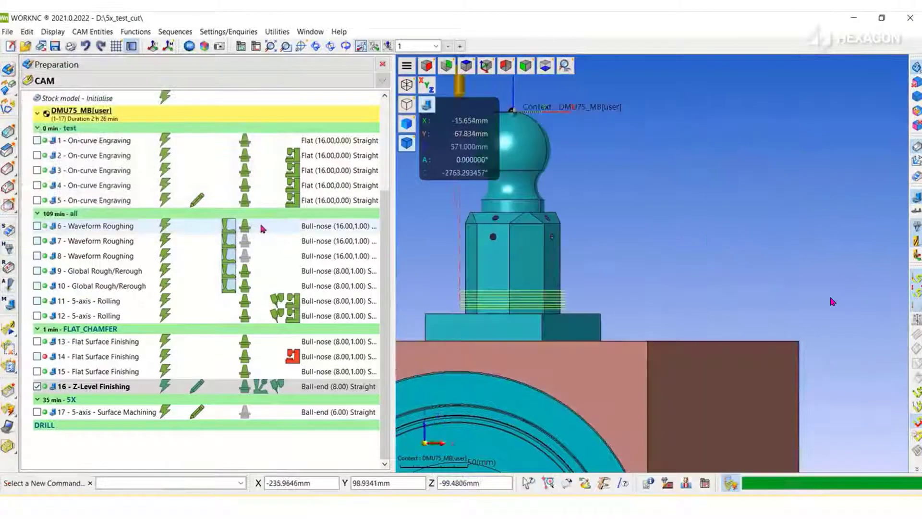
click(487, 66)
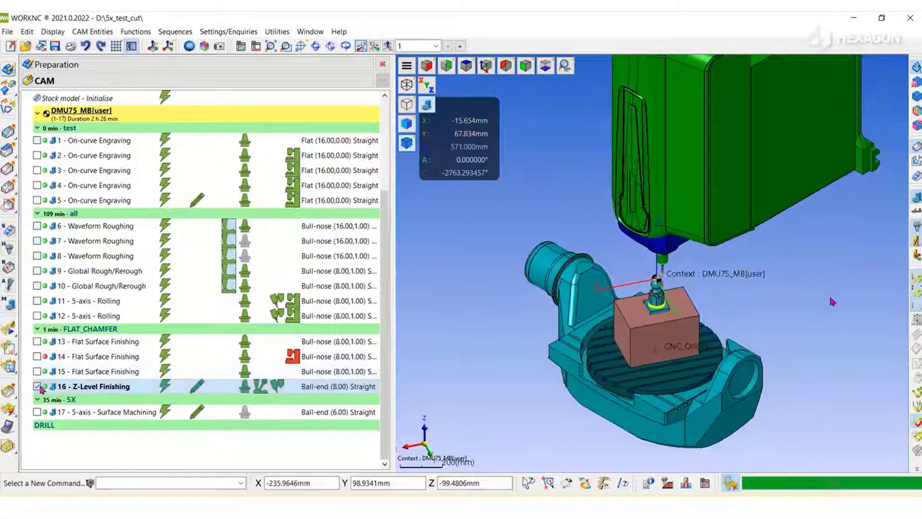
click(61, 357)
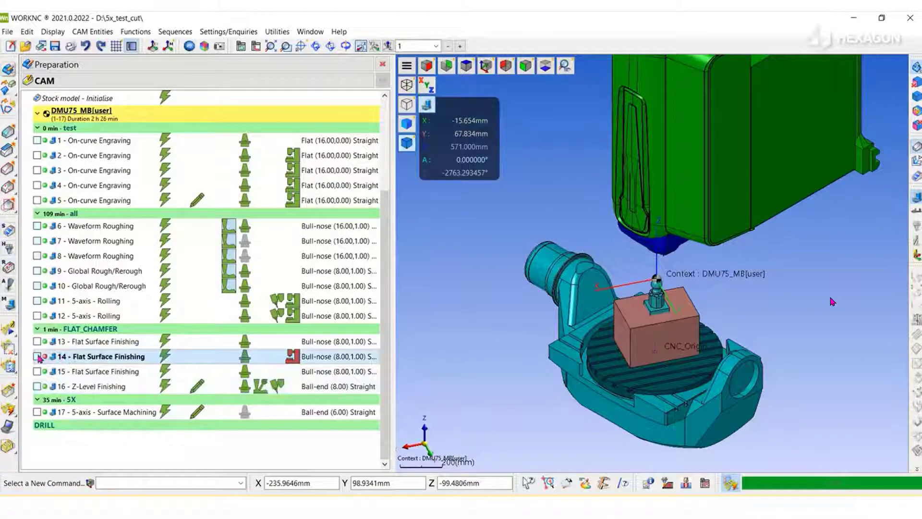
right_click(78, 359)
click(105, 174)
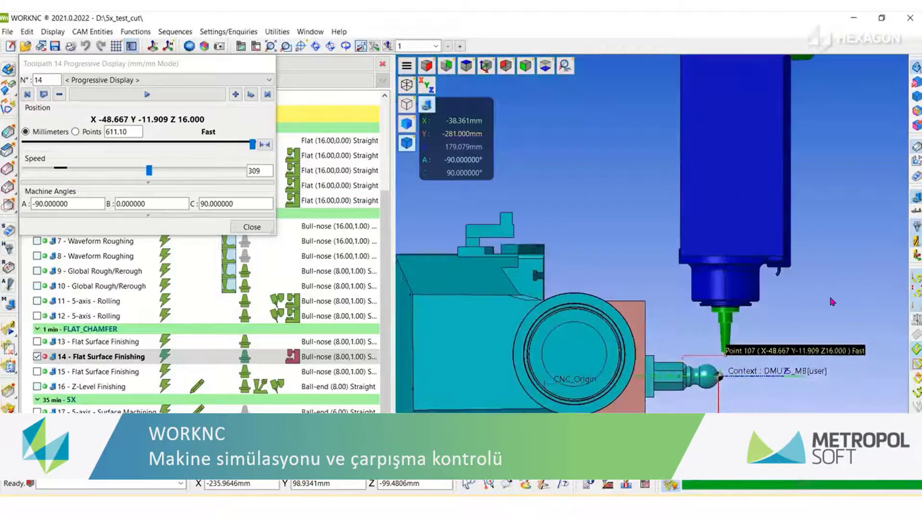
click(174, 99)
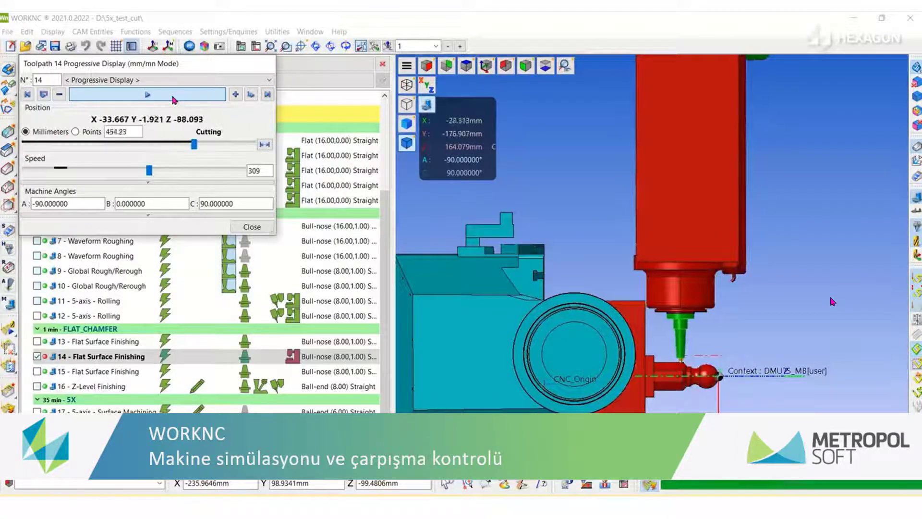
Collision-check toolpath 14 and expand its Linear Limits and Rotational Limits details
click(251, 227)
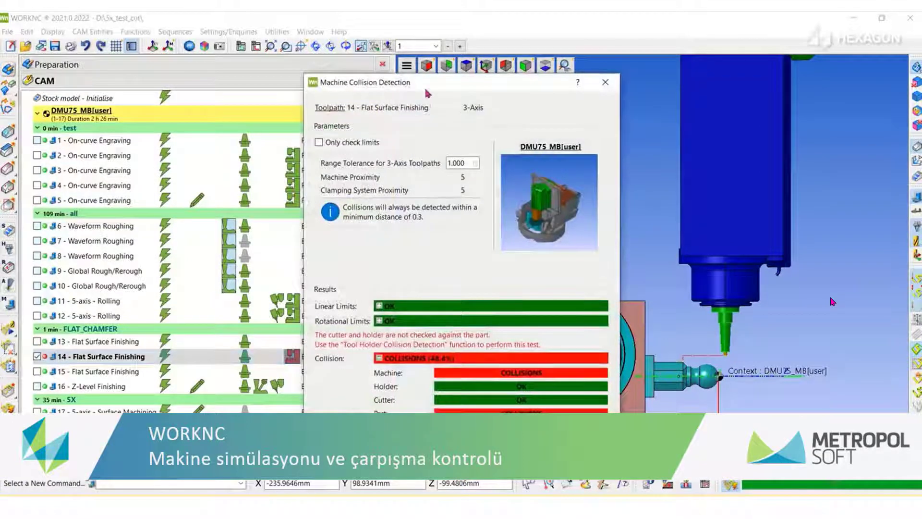
drag(428, 93, 584, 59)
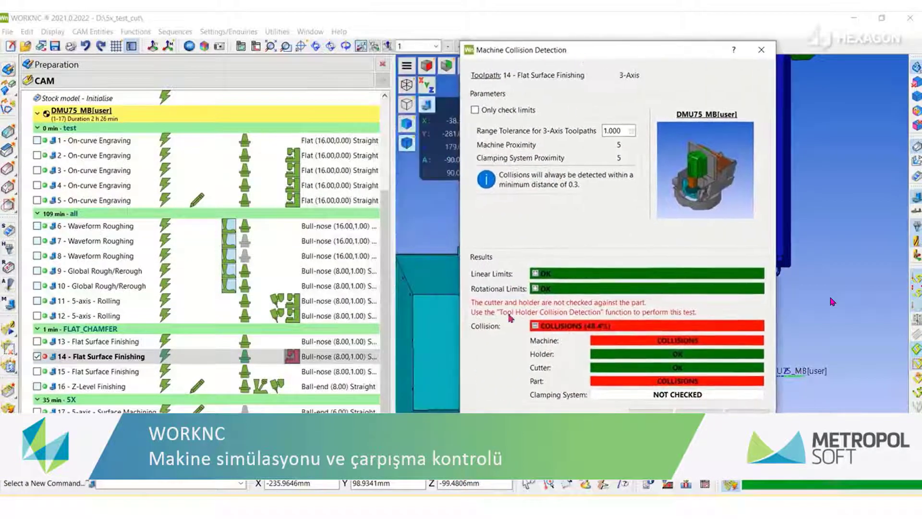
click(536, 289)
click(535, 274)
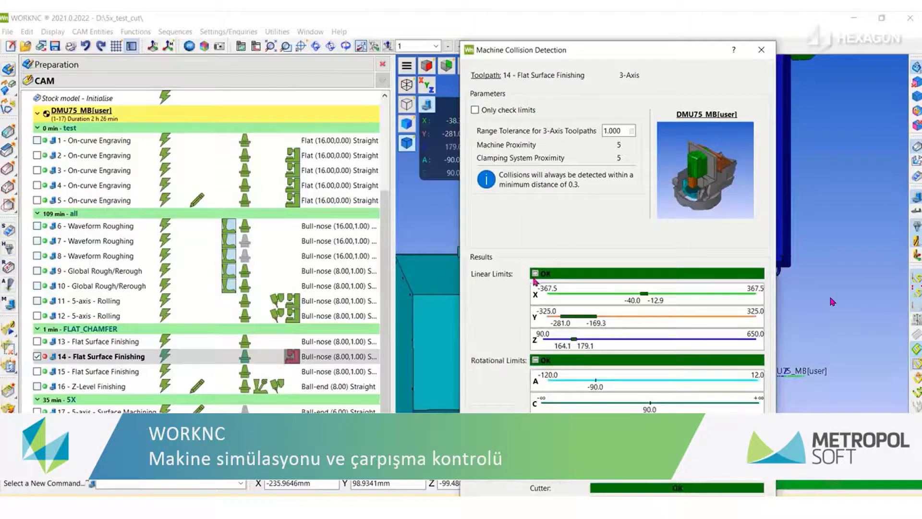
drag(694, 54, 728, 35)
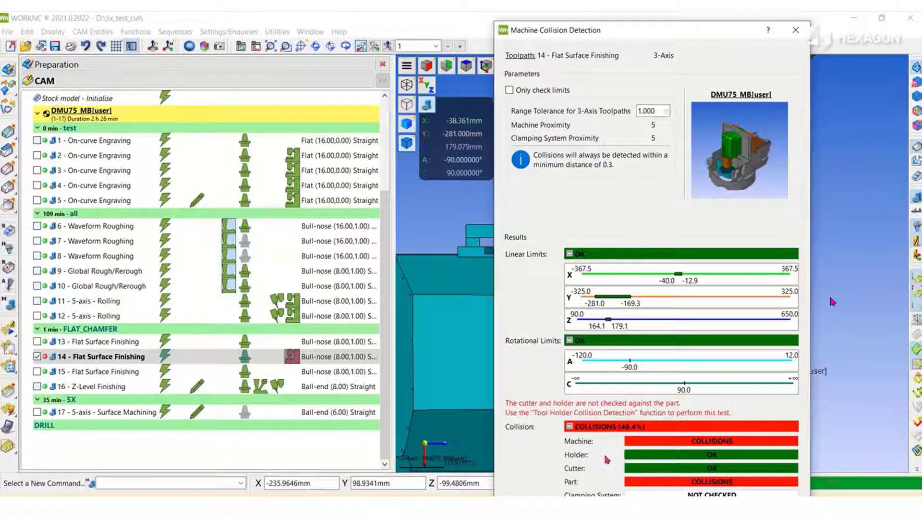
Close the collision results, show all machine elements in isometric view, and select toolpath 15
click(797, 35)
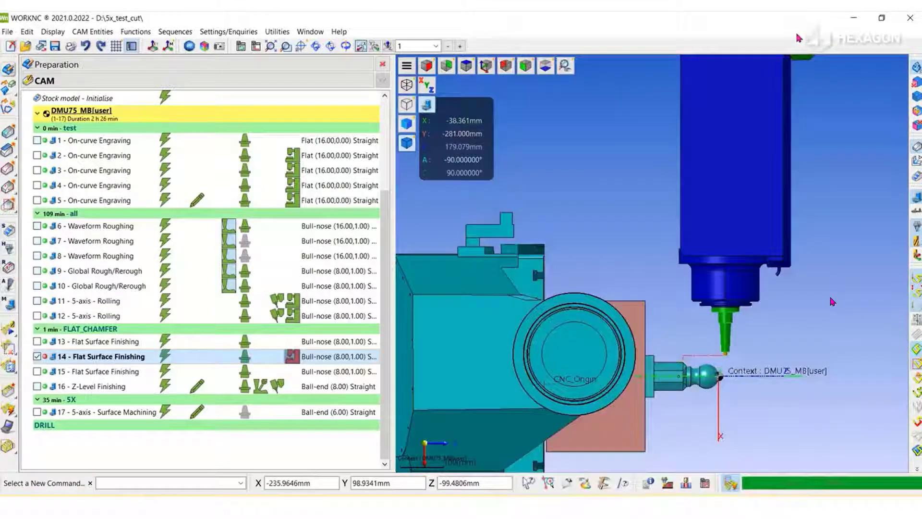
click(487, 70)
right_click(710, 257)
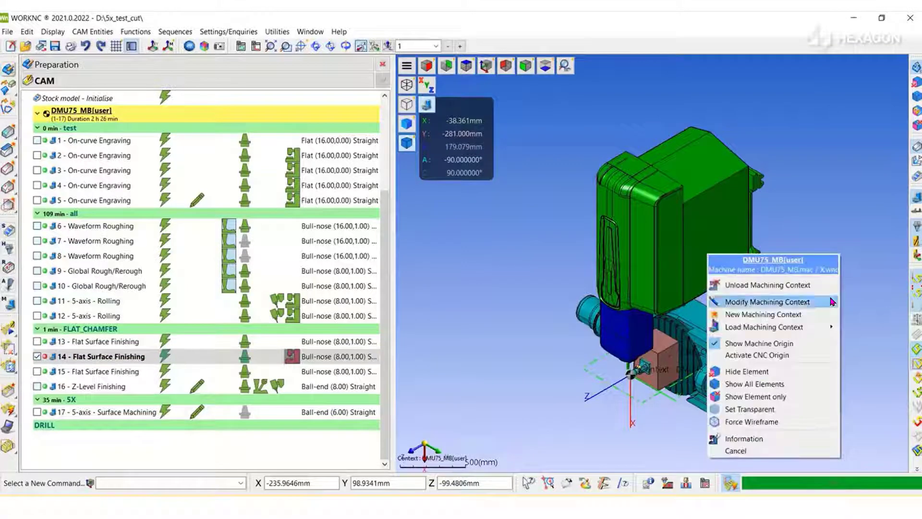
click(741, 384)
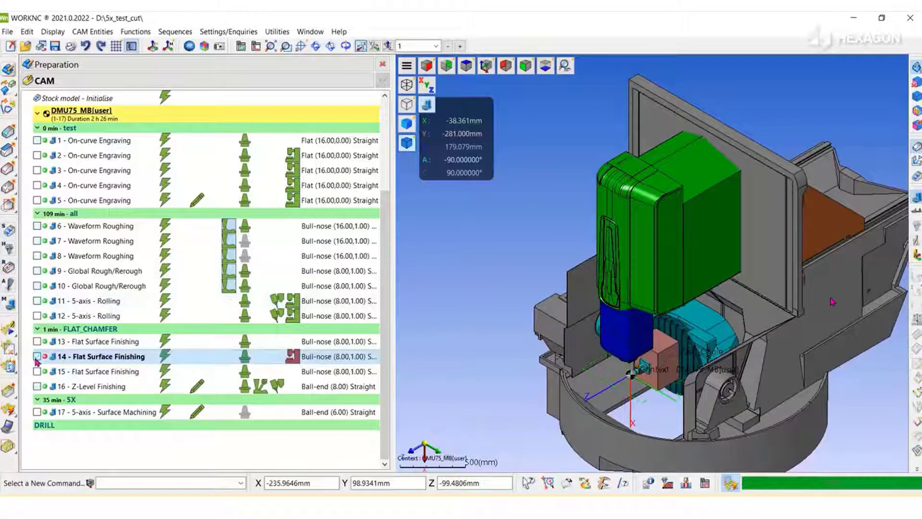
click(71, 372)
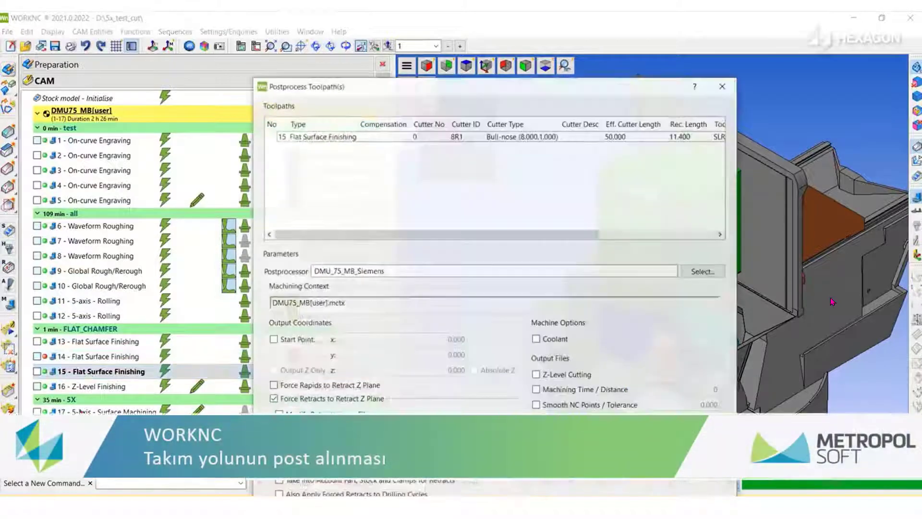
click(688, 275)
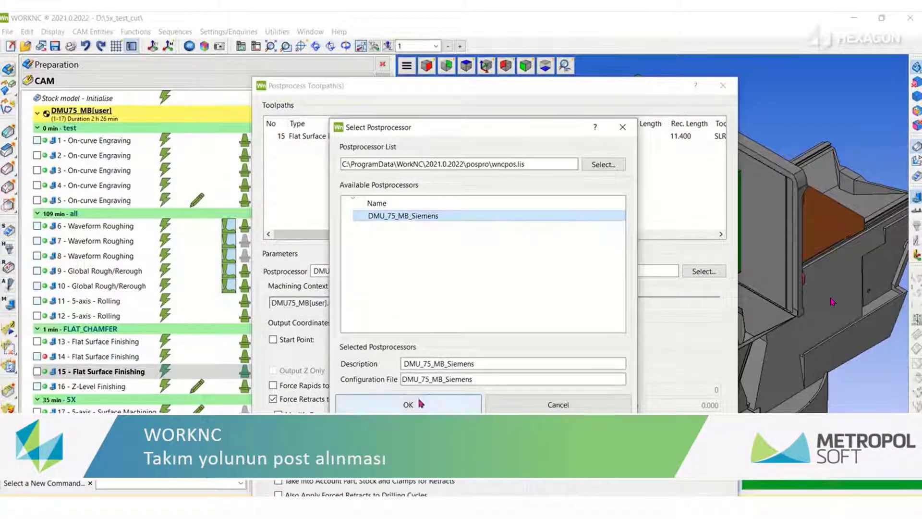
click(532, 409)
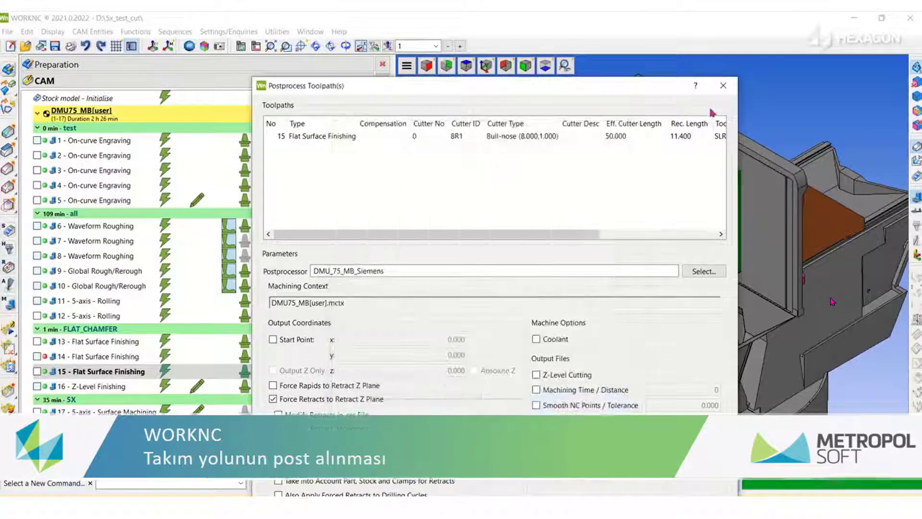